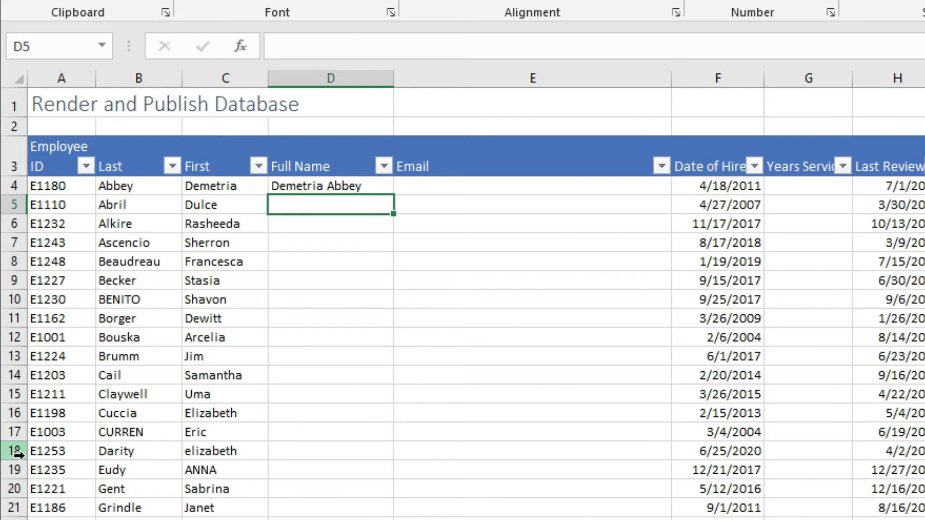
- Fill the full-name formula from D4 down the rest of the Full Name column
click(366, 186)
double_click(392, 195)
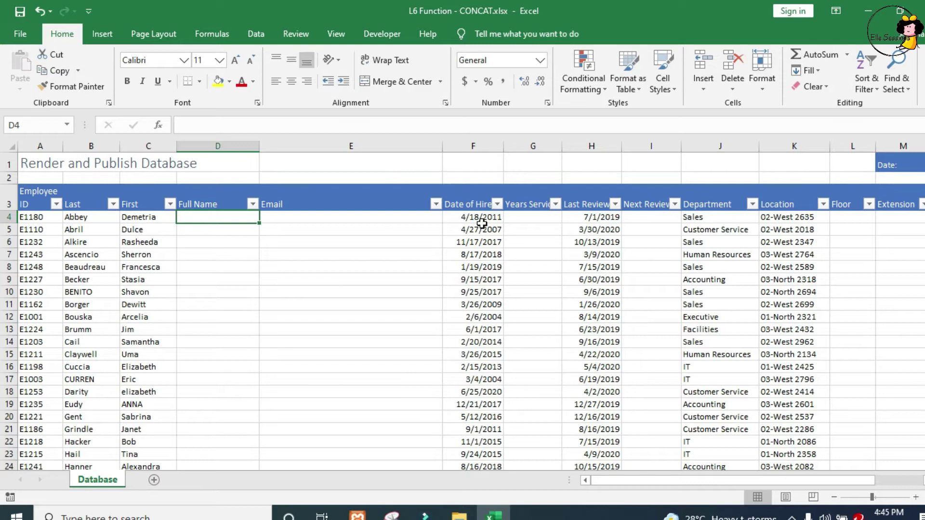
click(200, 140)
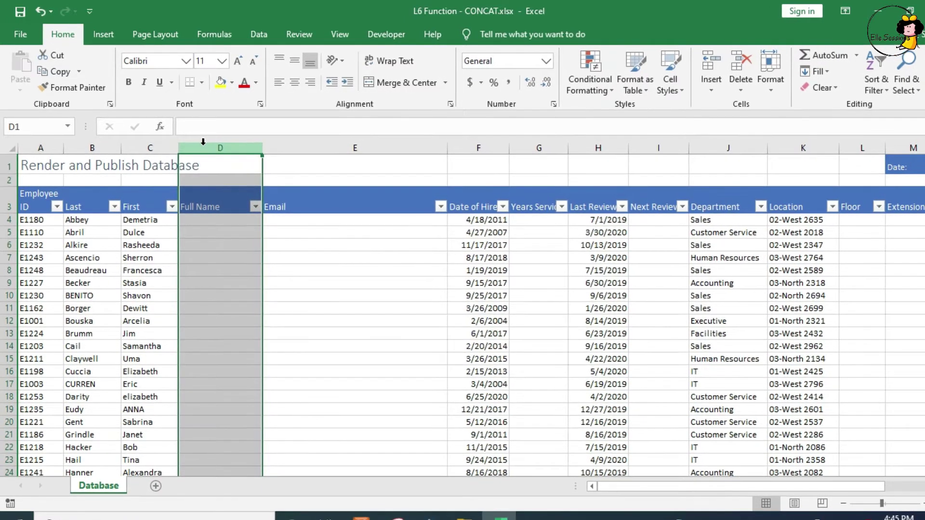
click(341, 147)
click(630, 229)
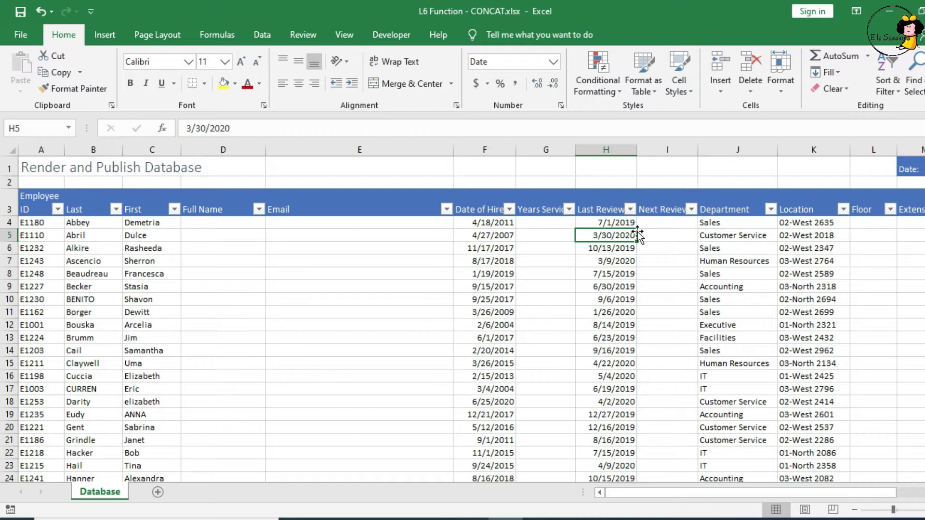
- Enter the formula =CONCAT(C4, " ",B4) in D4 to join the first and last names with a space
click(223, 222)
text(=)
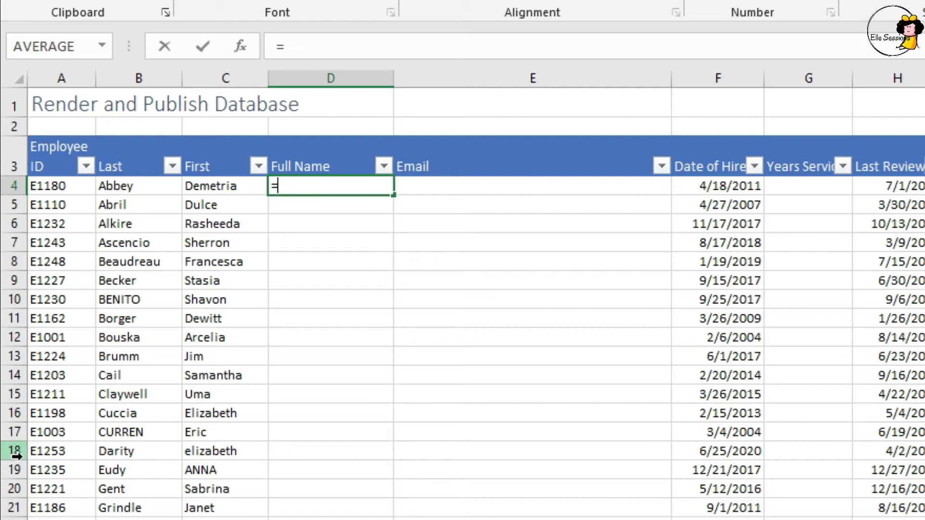
text(CON)
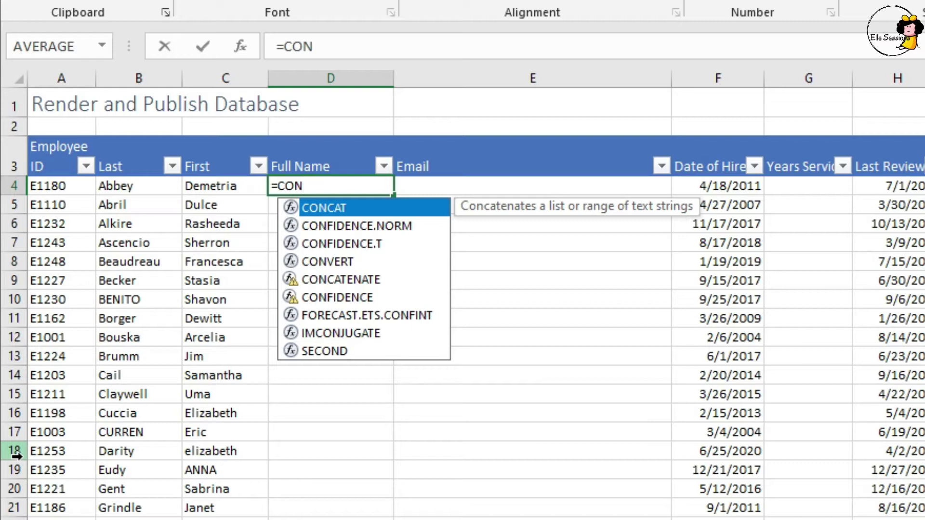
key(Tab)
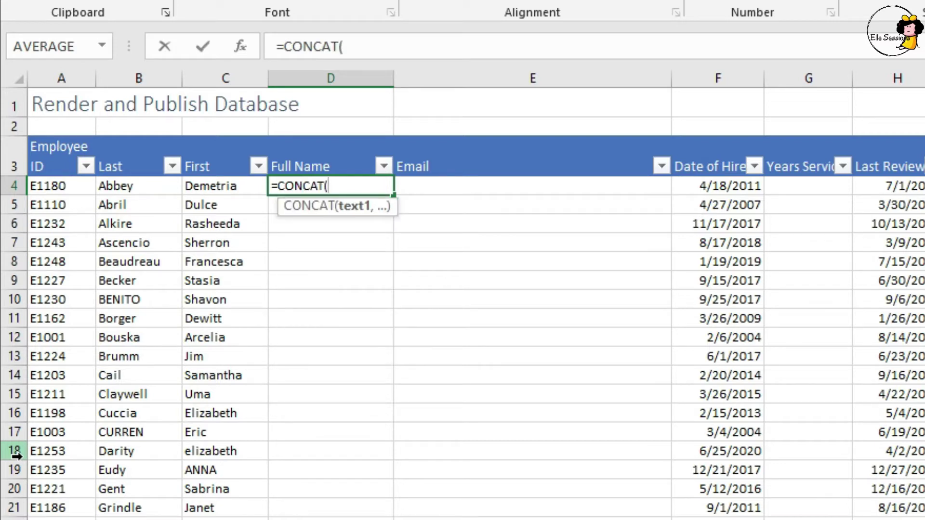
key(Left)
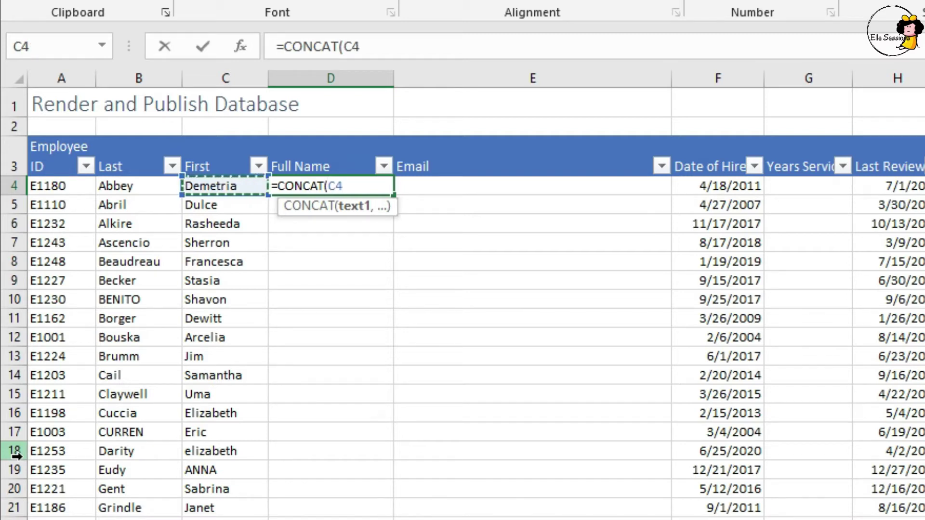
text(,)
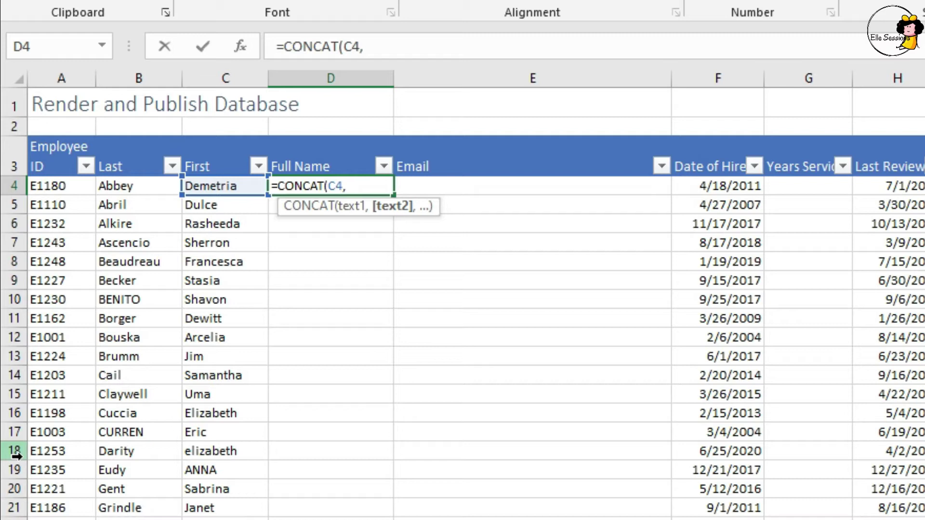
text(" ")
text(,)
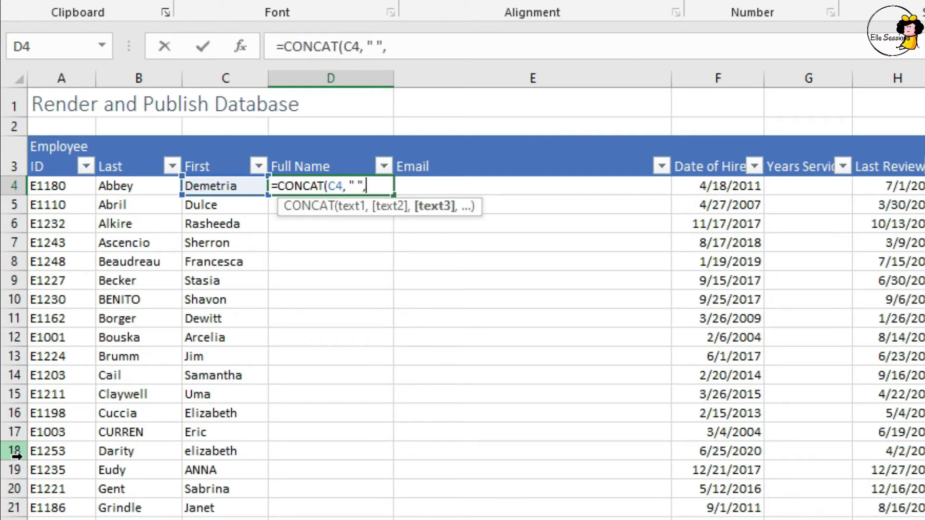
key(Left)
key(Left)
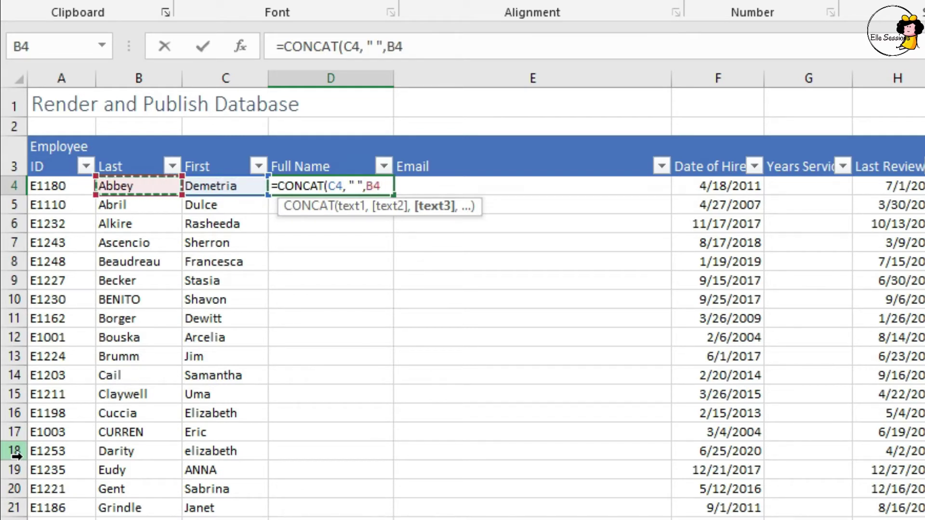
key(Return)
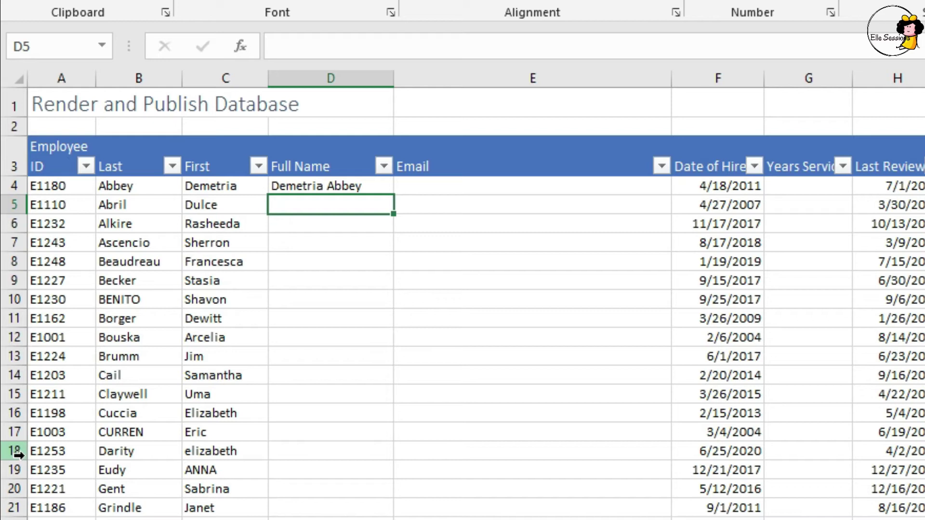
- Copy the CONCAT formula from D4 down through all employee rows of the Full Name column
click(369, 188)
double_click(393, 194)
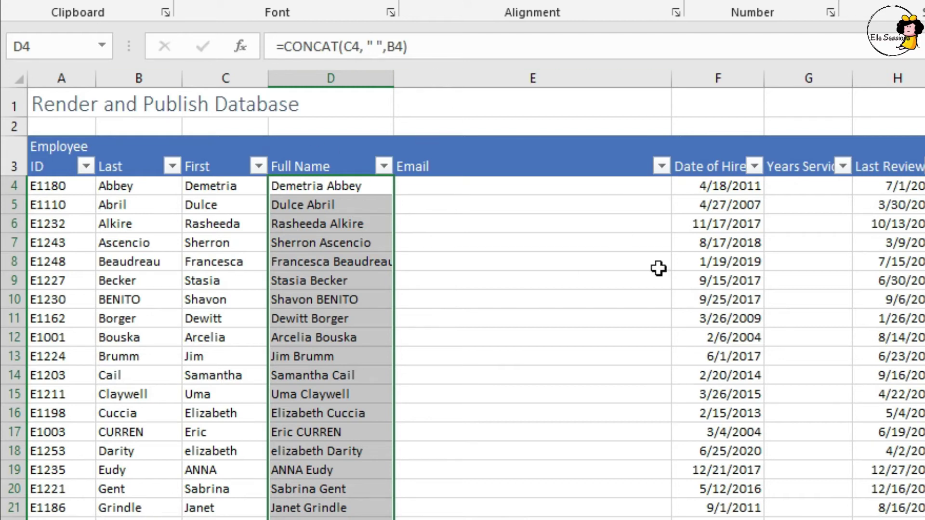
- Begin a formula in E4 that joins the first name, a period and the last name as =C4&"."&B4
drag(526, 185, 498, 190)
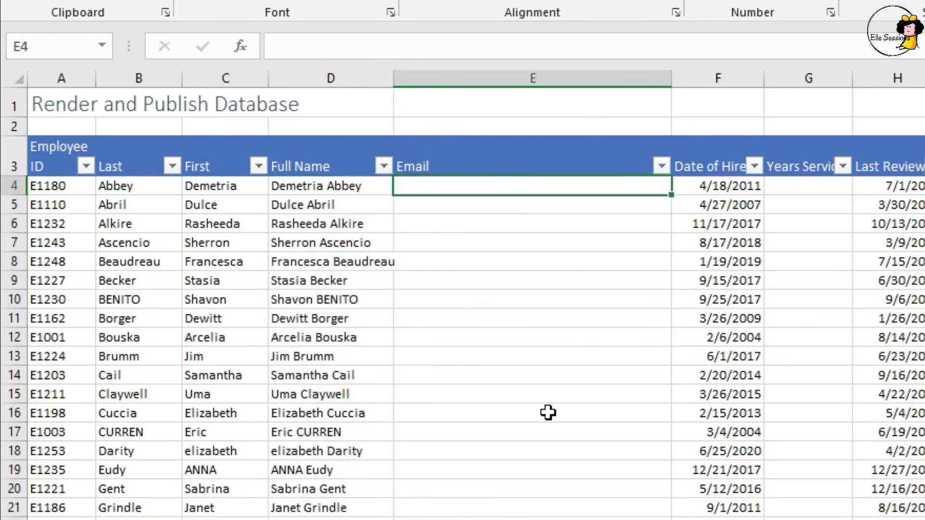
text(=)
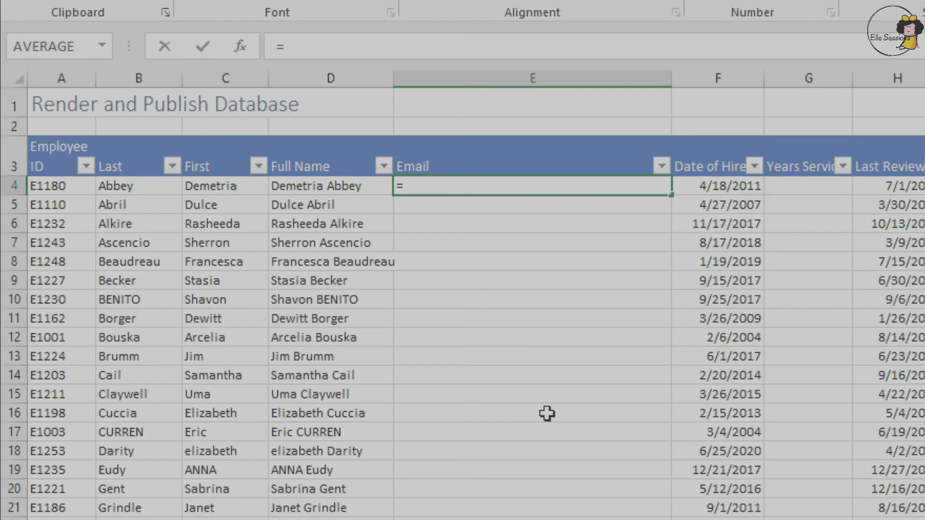
key(Left)
key(Left)
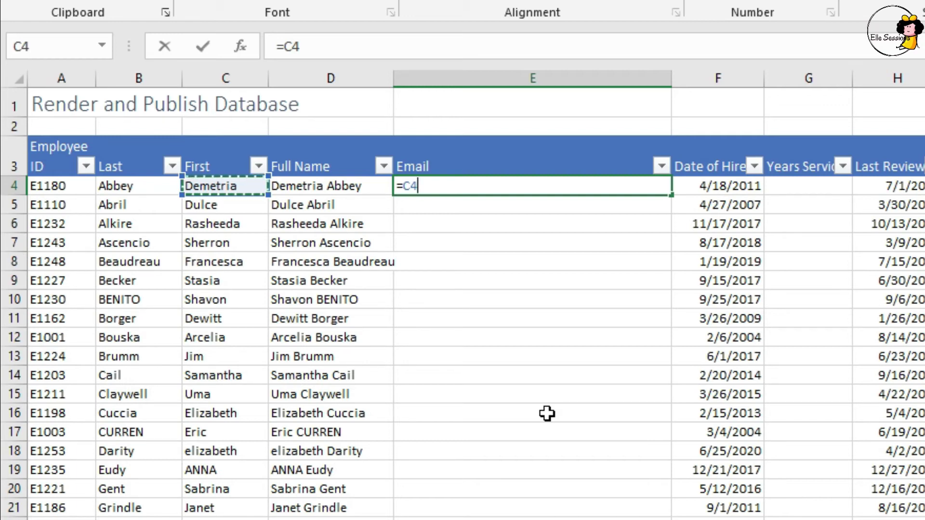
text(&)
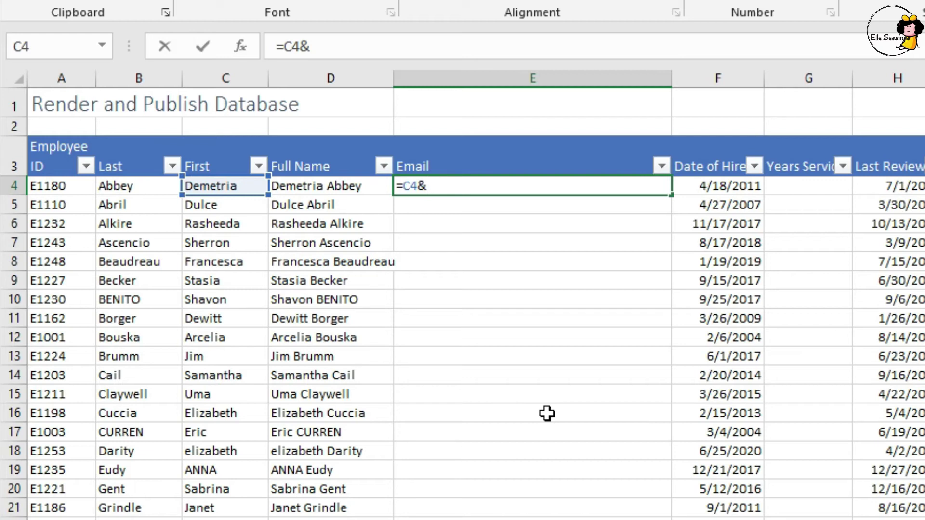
text("."&)
key(Left)
key(Left)
key(Left)
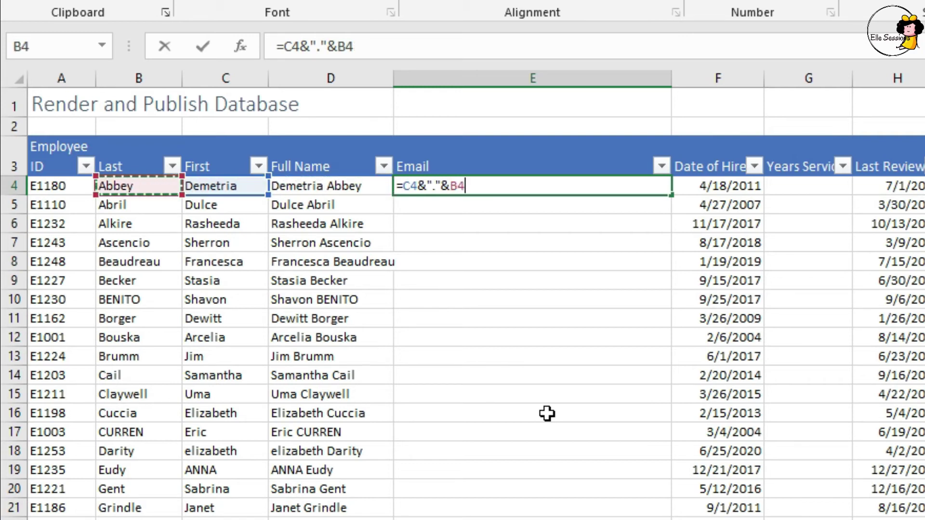
text(&)
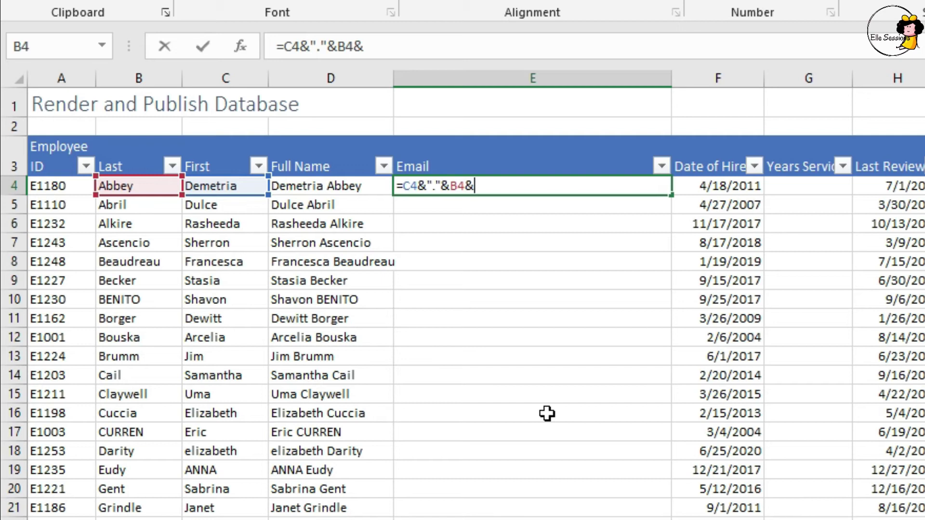
text(@renderandpublish.com)
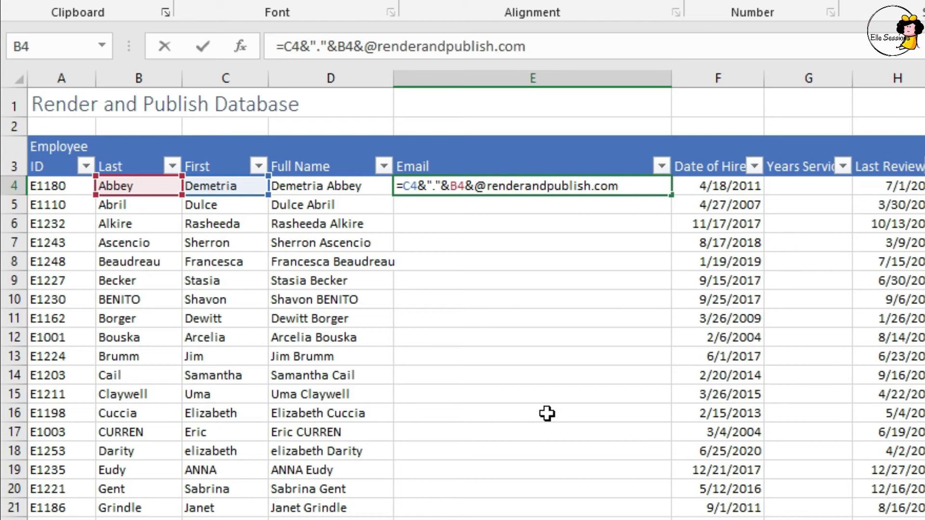
text(")
click(476, 186)
text(")
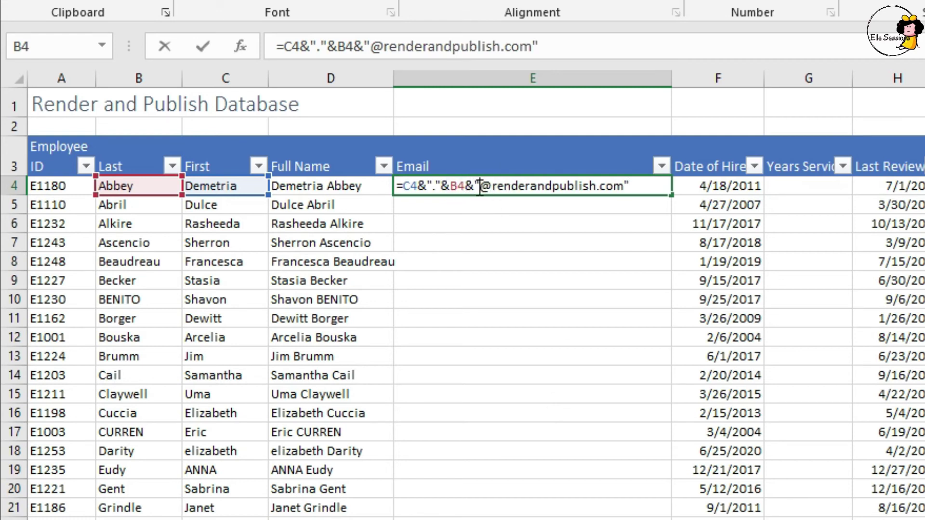
click(631, 186)
key(Return)
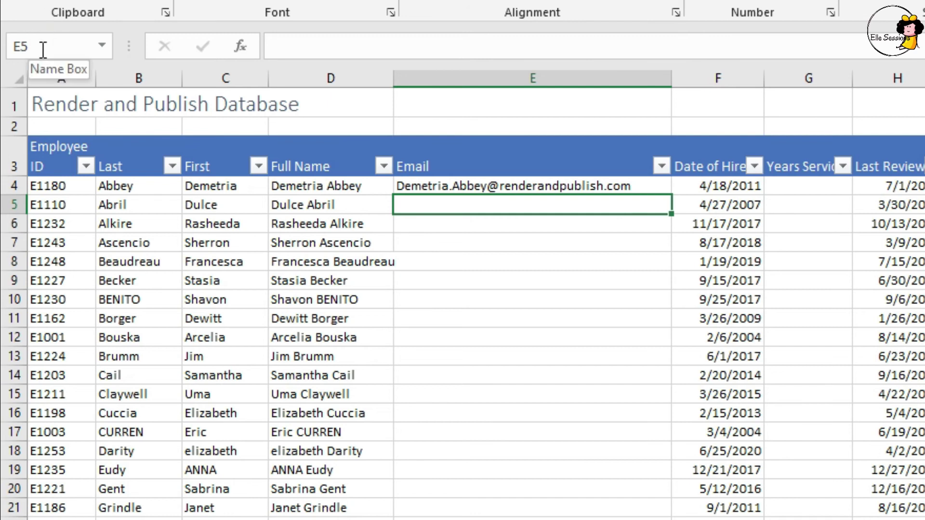
- Fill the email formula from E4 down the Email column and review the filled rows
click(621, 187)
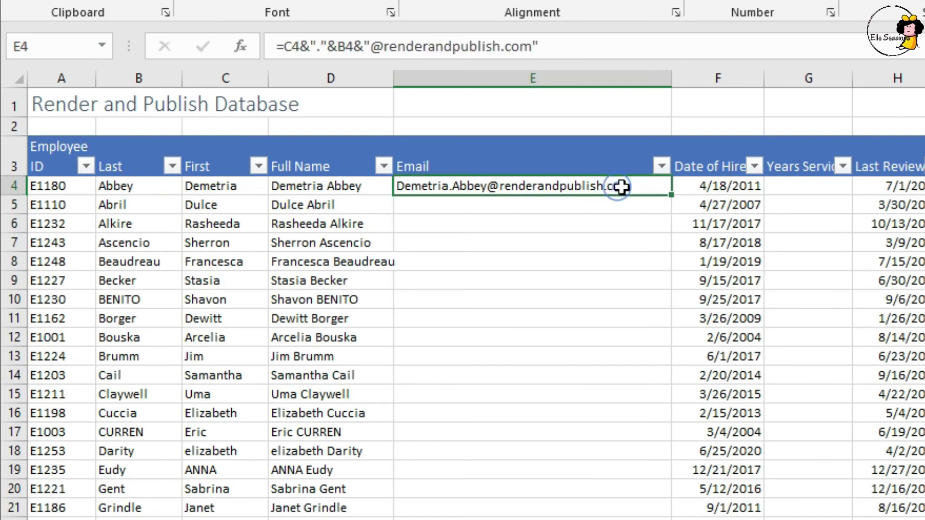
double_click(670, 196)
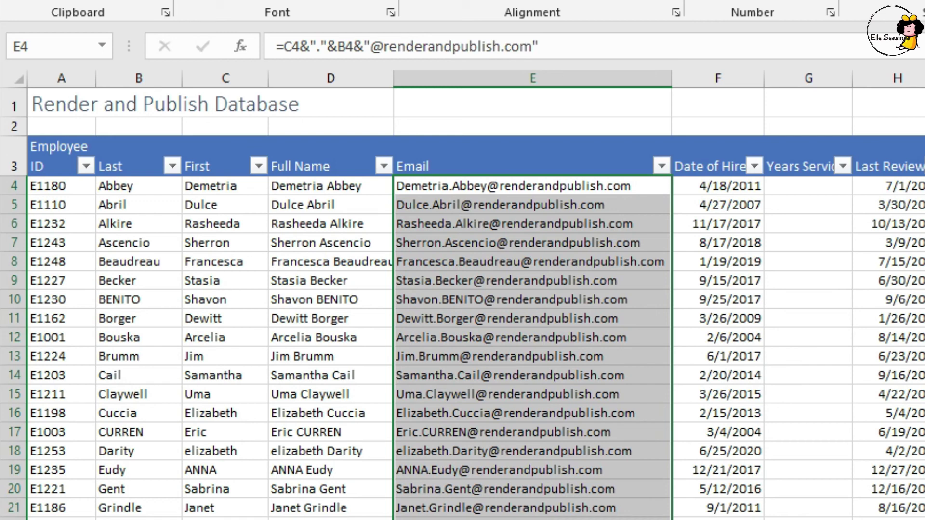
scroll(462, 304, down, 6)
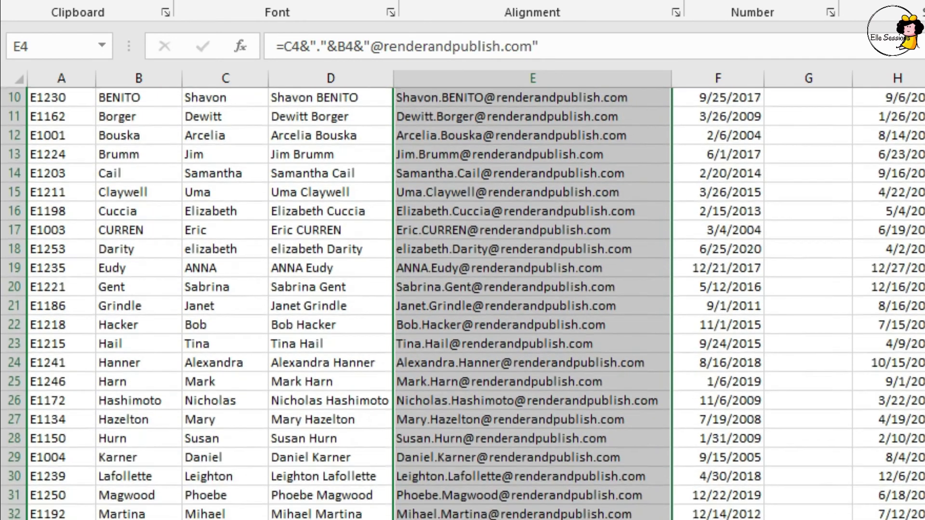
scroll(463, 303, up, 6)
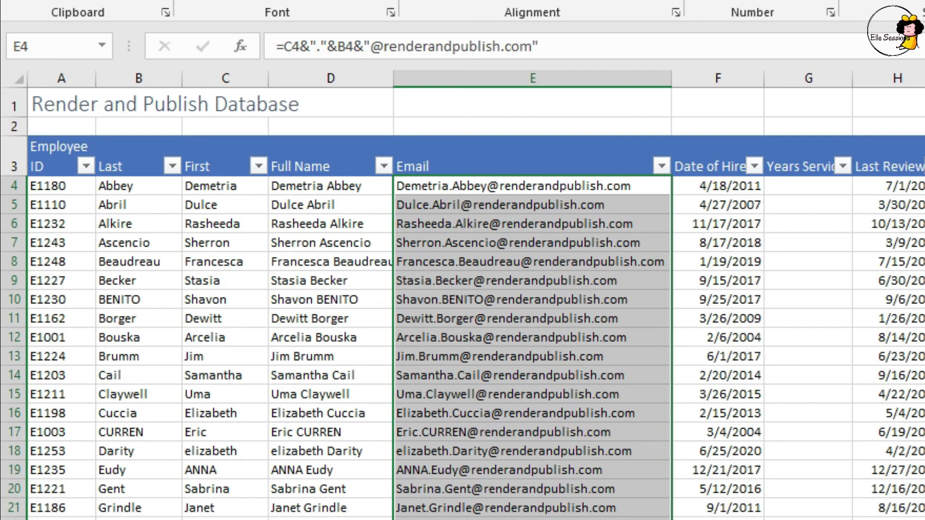
click(795, 258)
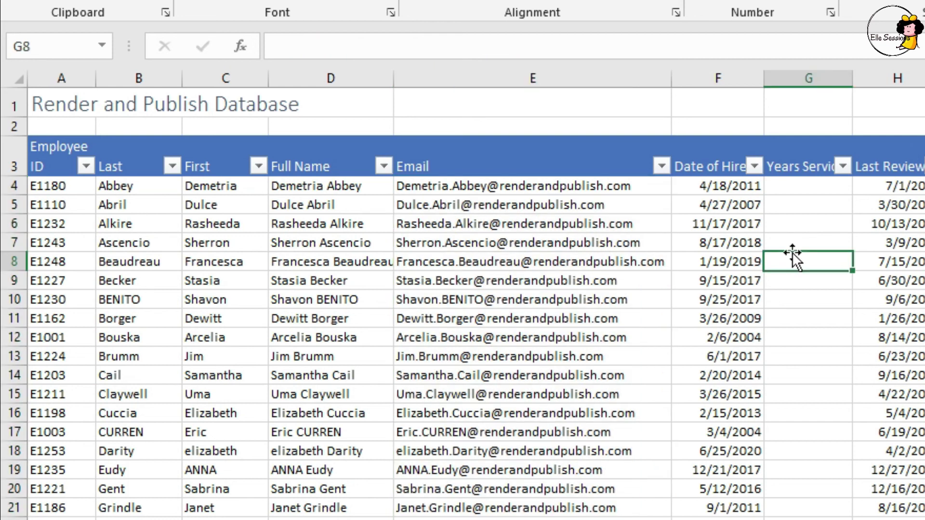